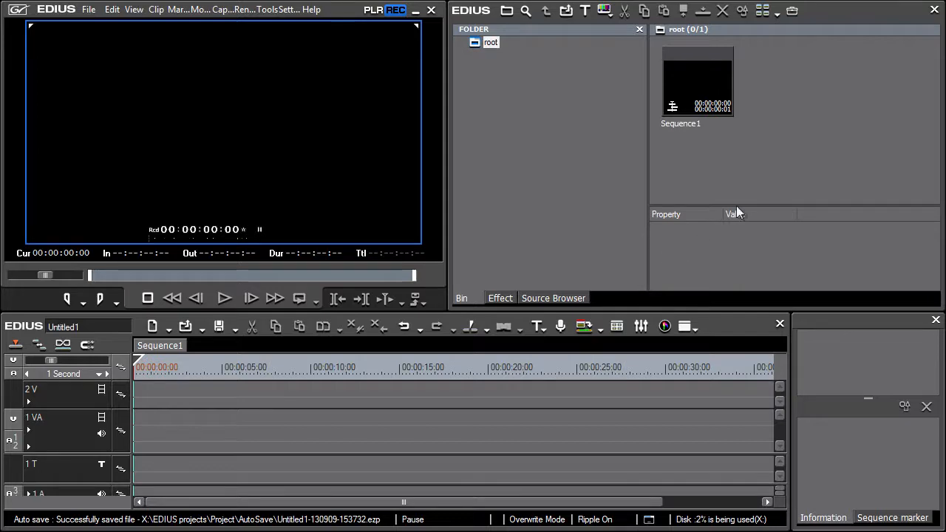
- Import the clips 00001.MTS, 00003.MTS, 00004.MTS and 00005.MTS from the IMPORT folder into the bin
double_click(847, 139)
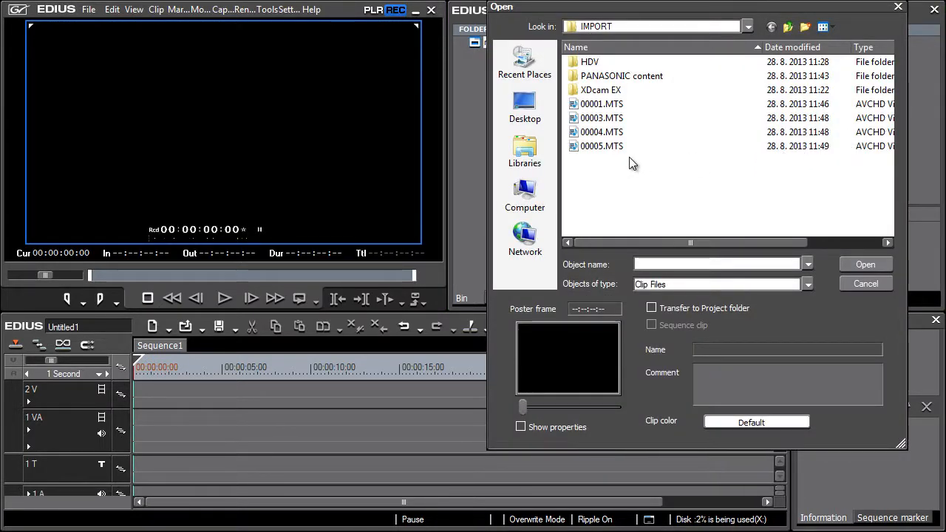
left_click_drag(625, 157, 612, 108)
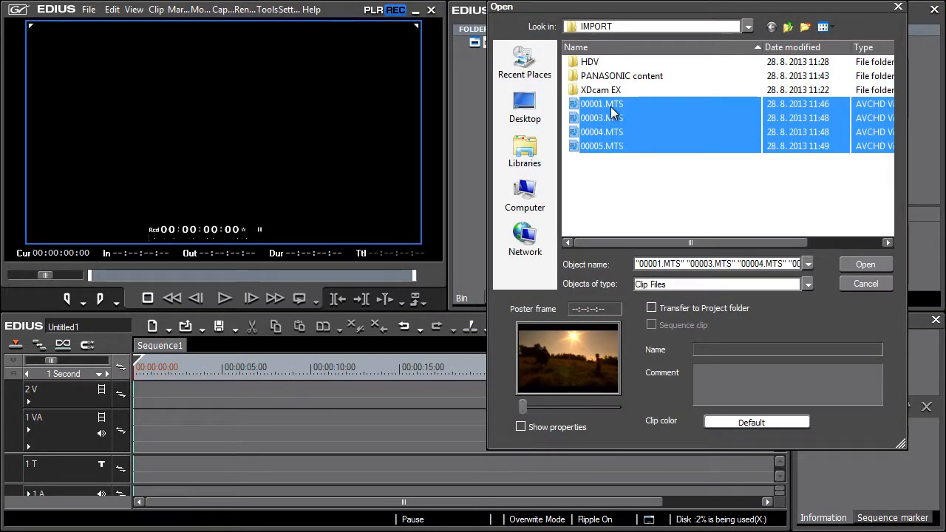
left_click(858, 260)
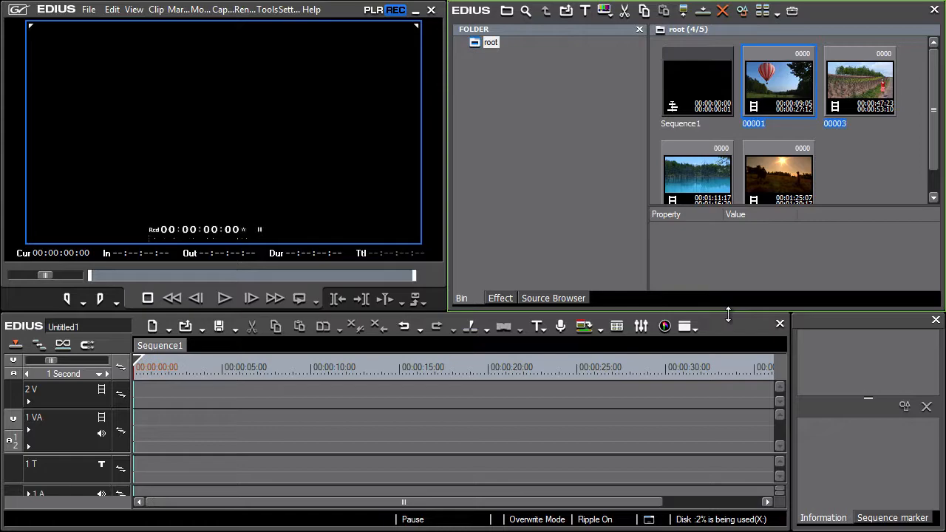
- Display the bin clips as smaller thumbnails, widen the clip area and enlarge the timeline area upward
left_click_drag(728, 314, 721, 336)
left_click_drag(638, 212, 588, 208)
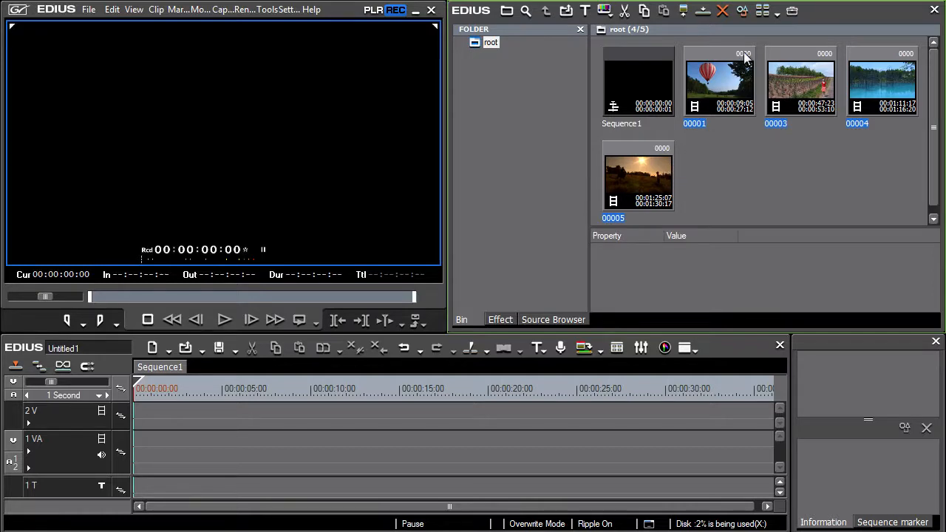
left_click(778, 13)
left_click(853, 48)
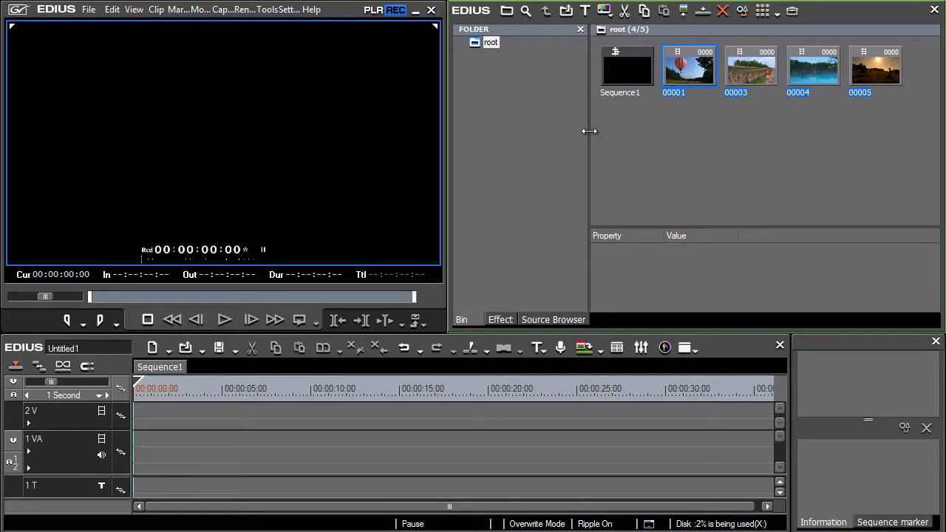
left_click_drag(589, 131, 603, 131)
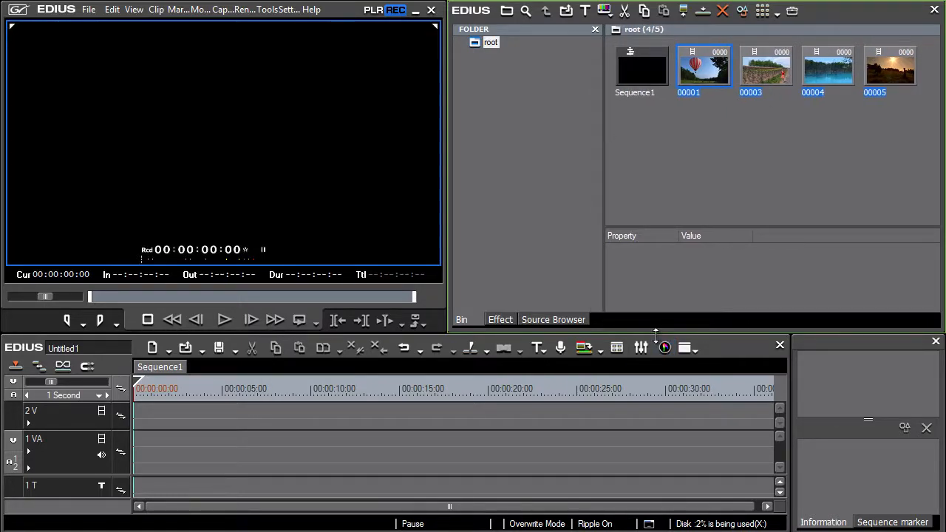
left_click_drag(654, 331, 667, 243)
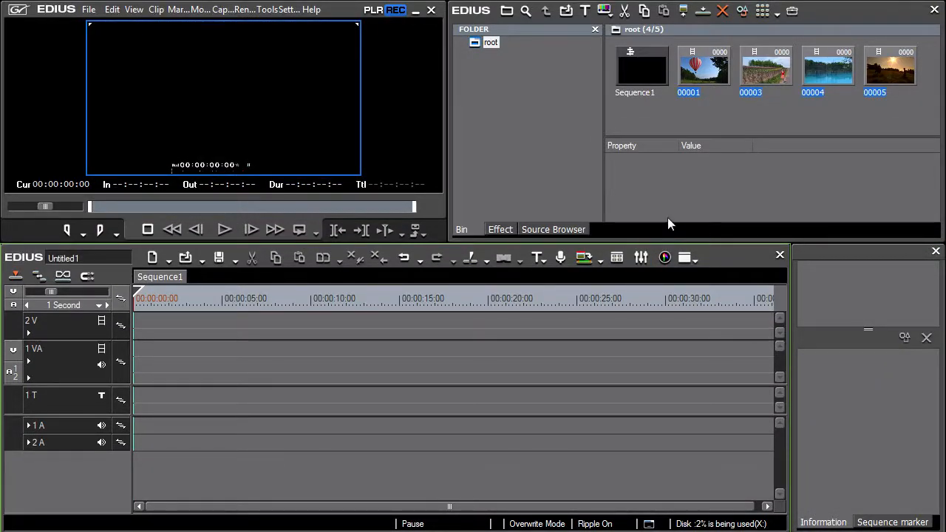
- Place clip 00001 from the bin at the start of track 1 VA
left_click(675, 124)
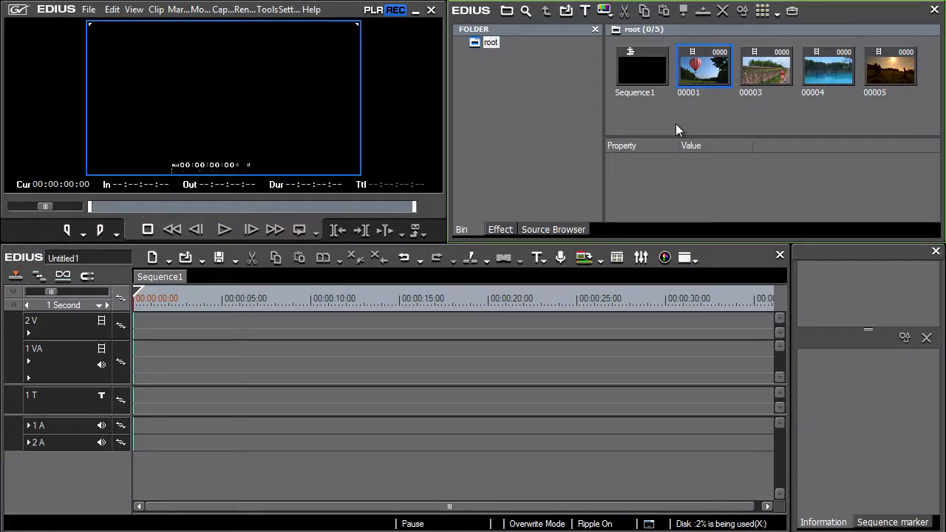
left_click_drag(705, 85, 134, 352)
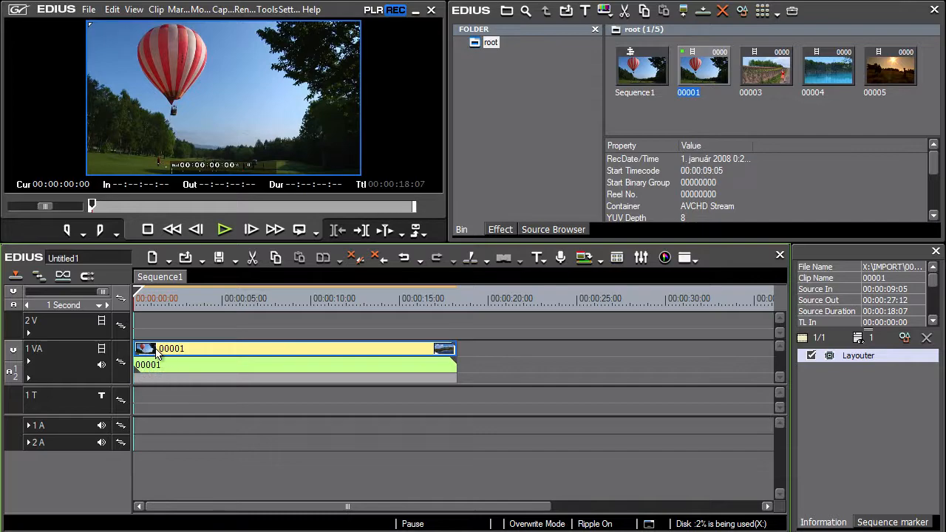
- Move the timeline cursor to 00:00:11:13 and select clips 00003 and 00004 together in the bin
left_click(339, 297)
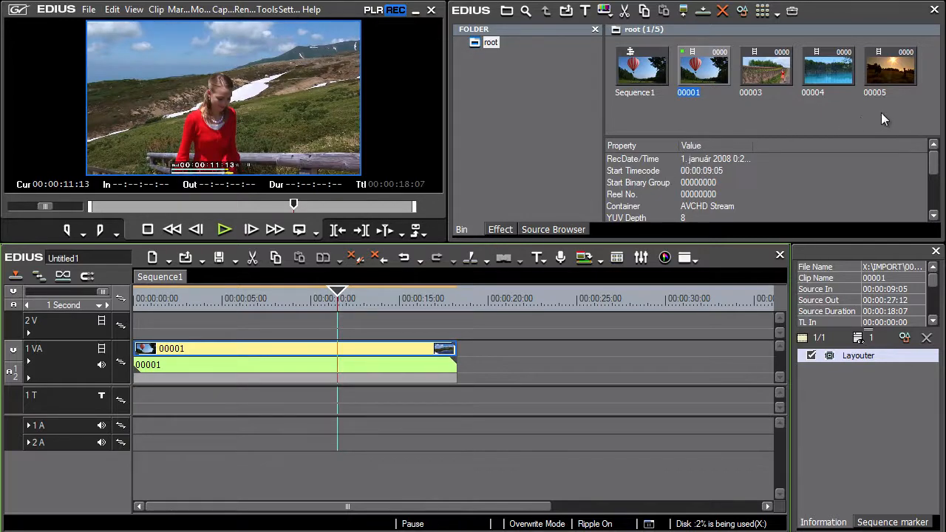
left_click_drag(825, 110, 761, 77)
mouse_move(765, 78)
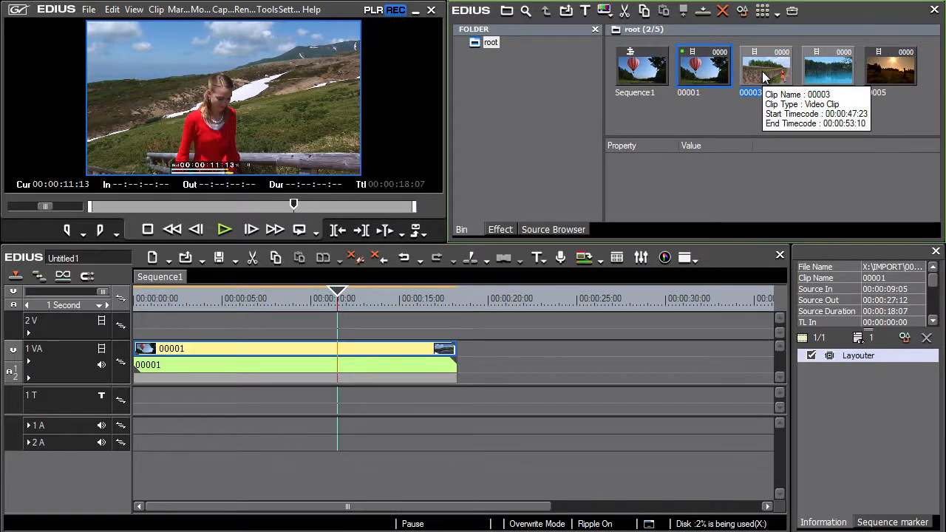
- Try placing clips 00003 and 00004 on track 1 VA at 00:00:21:13 with Overwrite, and undo the placement
left_click_drag(764, 77, 517, 366)
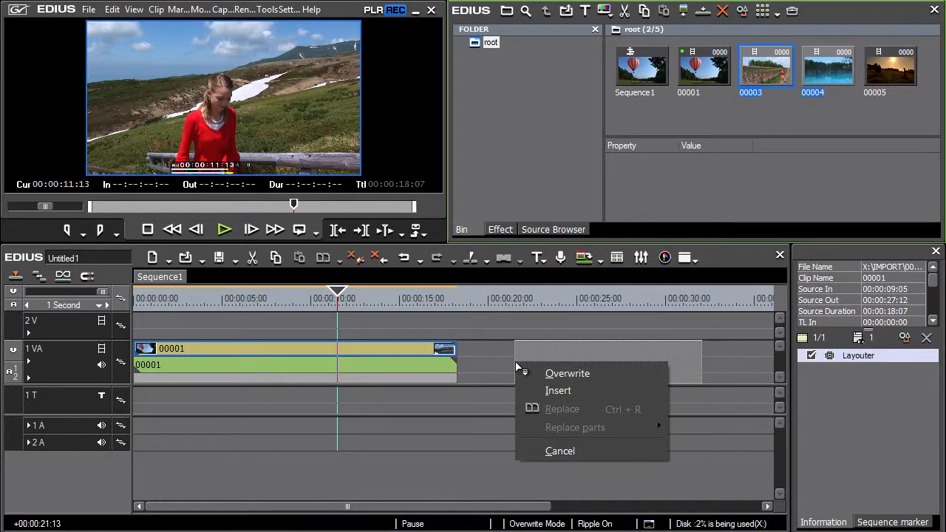
left_click(621, 375)
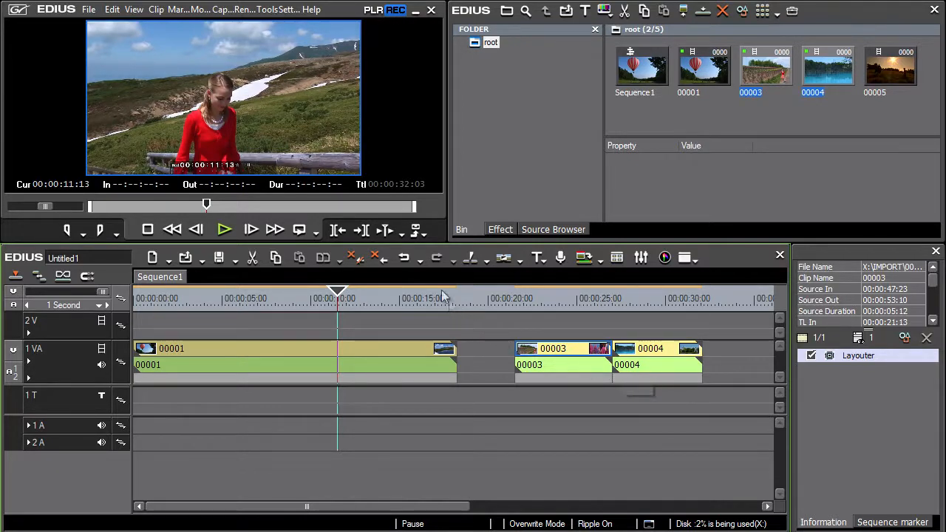
left_click(404, 259)
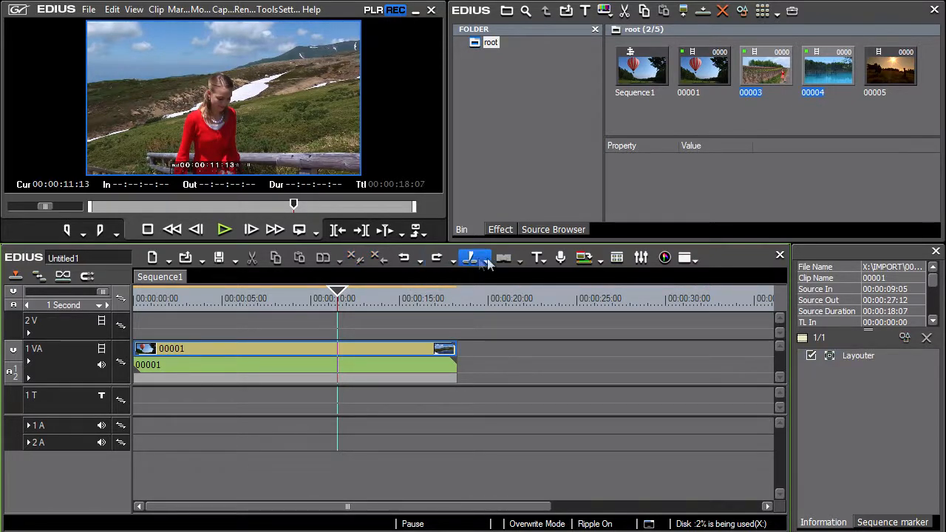
- Add the selected clips 00003 and 00004 to the timeline at the cursor, overwriting the end of clip 00001
right_click(776, 81)
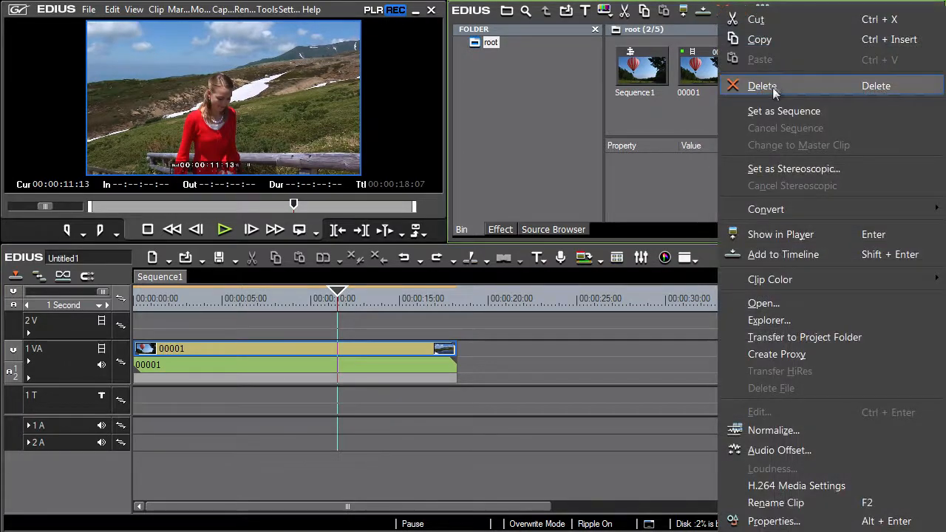
left_click(833, 254)
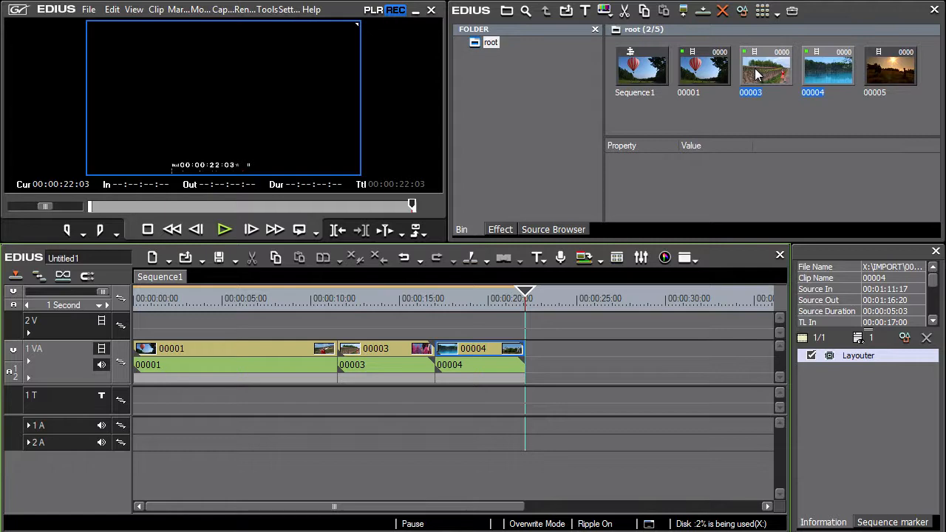
mouse_move(756, 72)
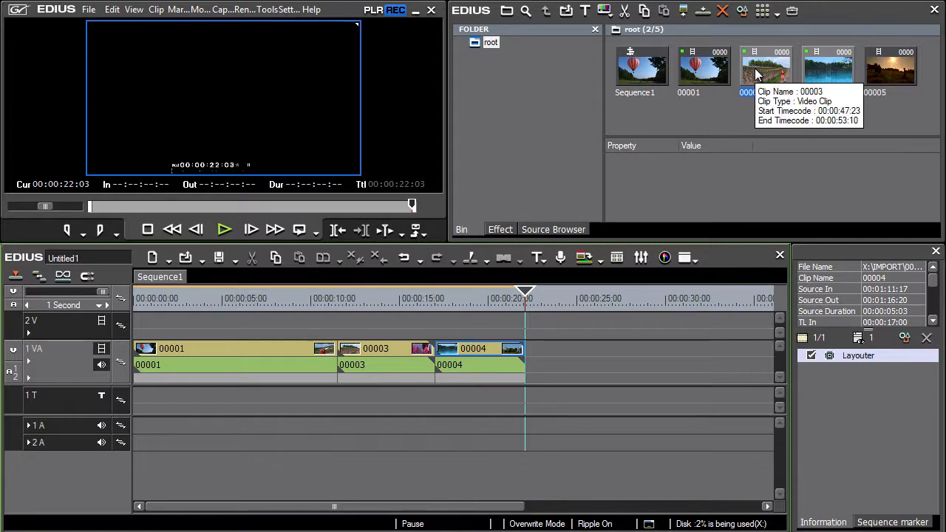
- Load clip 00001 from the bin into the player and play it to about 00:00:18:05
left_click(716, 72)
double_click(715, 72)
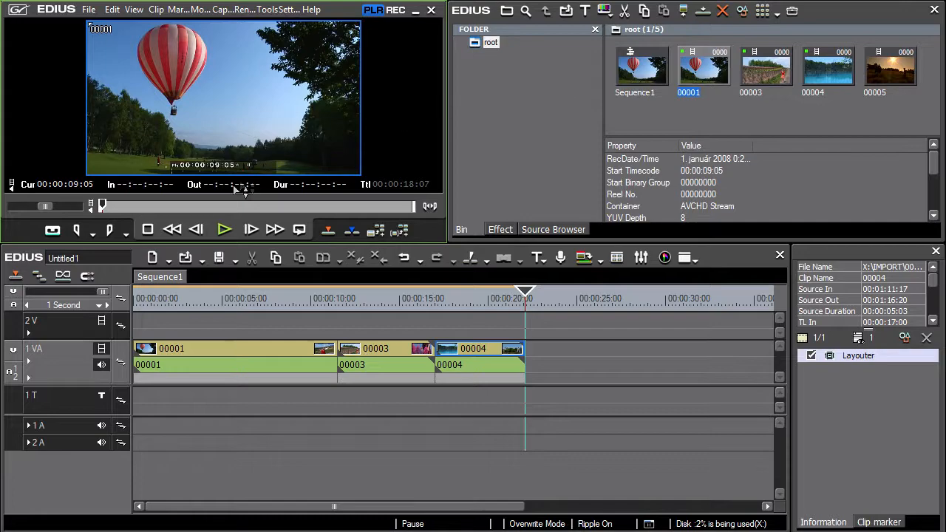
left_click(227, 226)
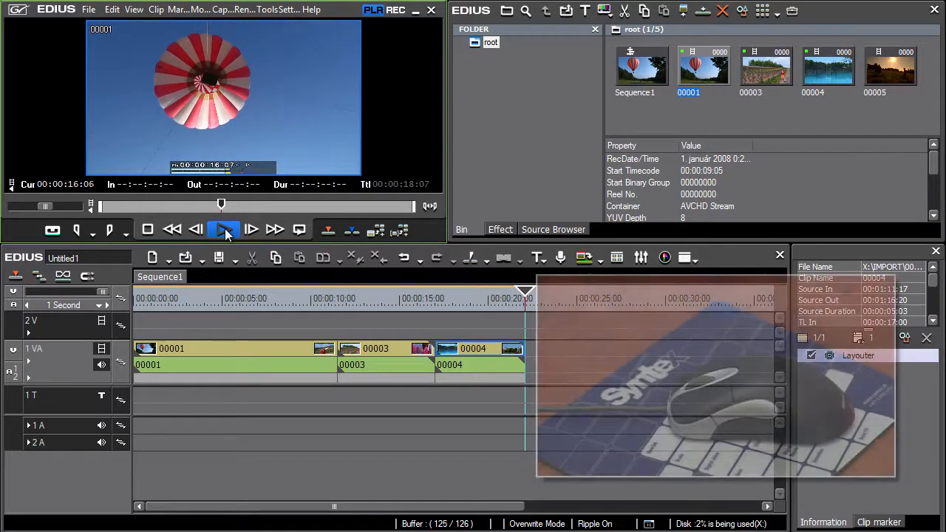
left_click(225, 229)
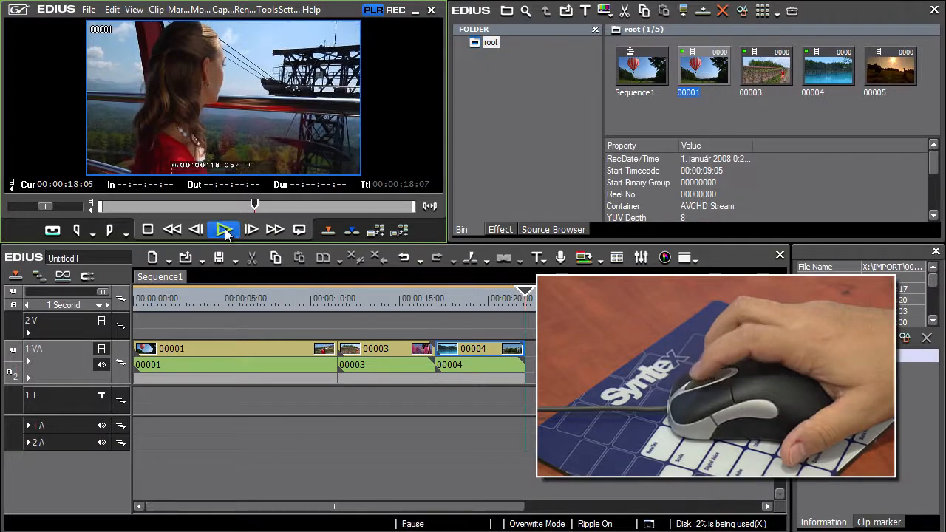
- Set clip 00001's In point at 00:00:15:06 and its Out point at 00:00:20:16
scroll(259, 218, "down", 2)
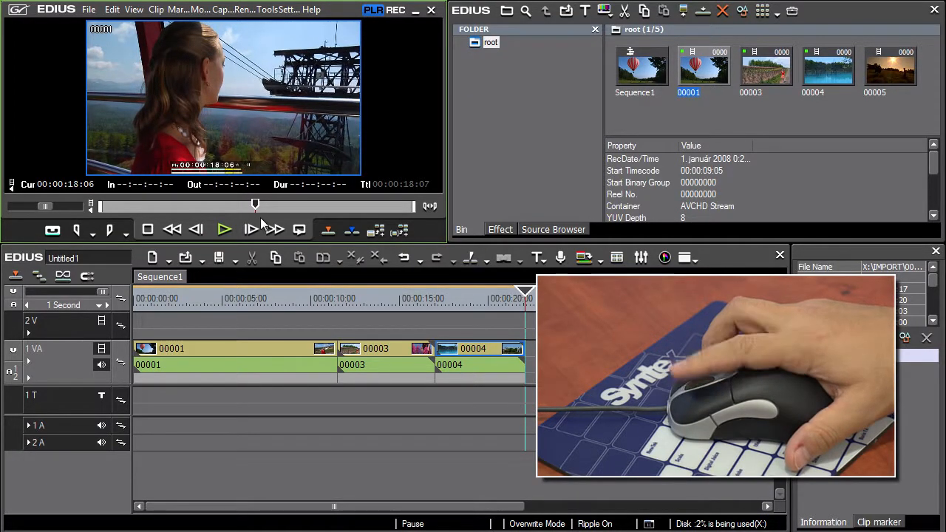
scroll(259, 217, "up", 20)
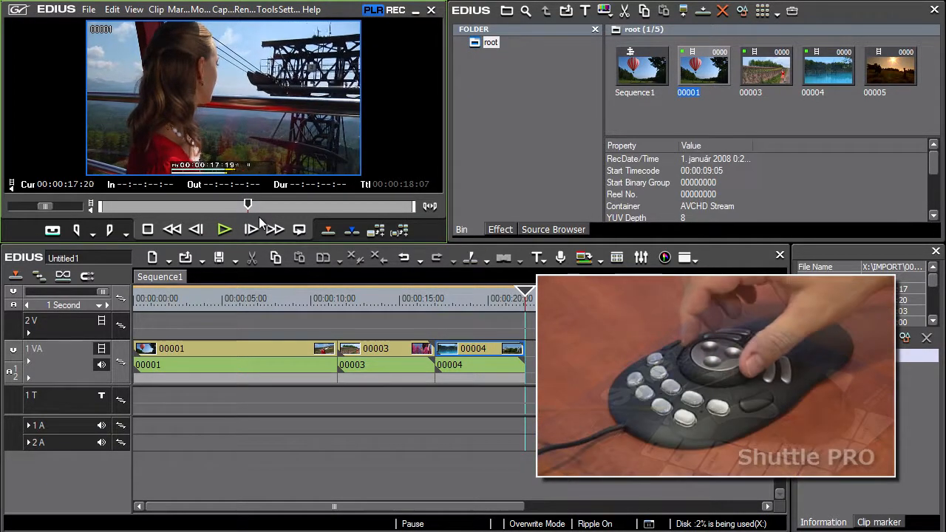
scroll(259, 216, "up", 18)
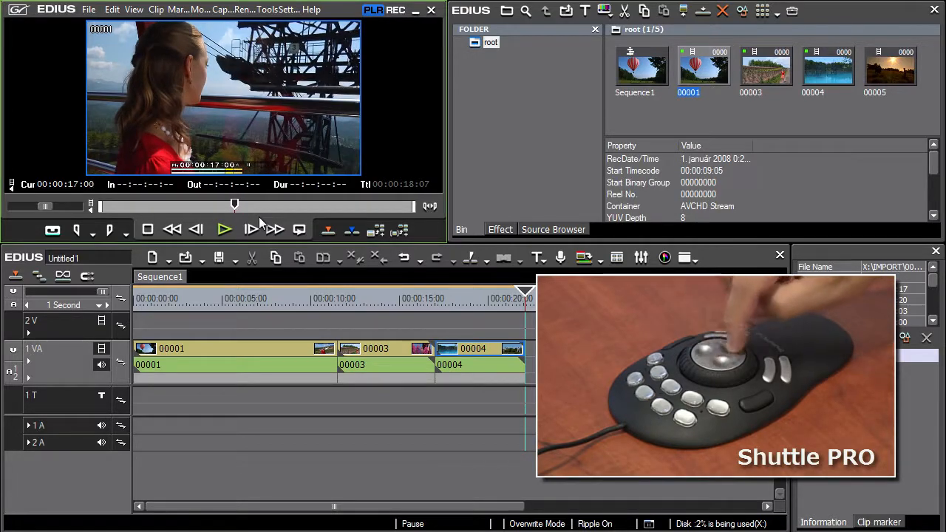
scroll(258, 218, "up", 20)
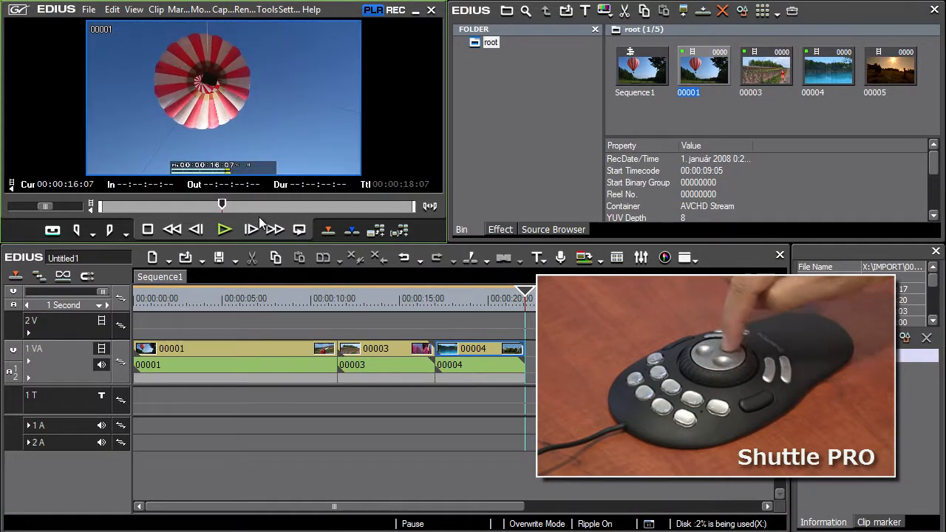
scroll(258, 222, "up", 10)
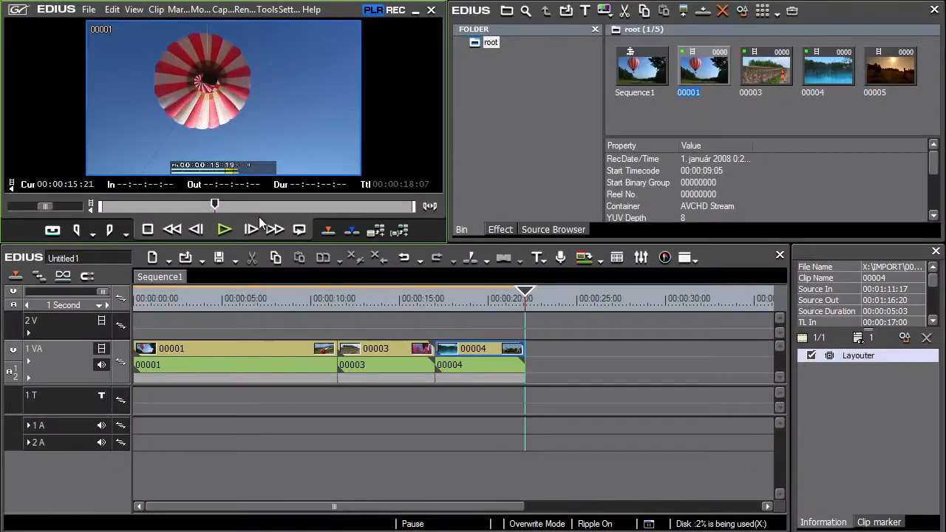
scroll(258, 222, "up", 7)
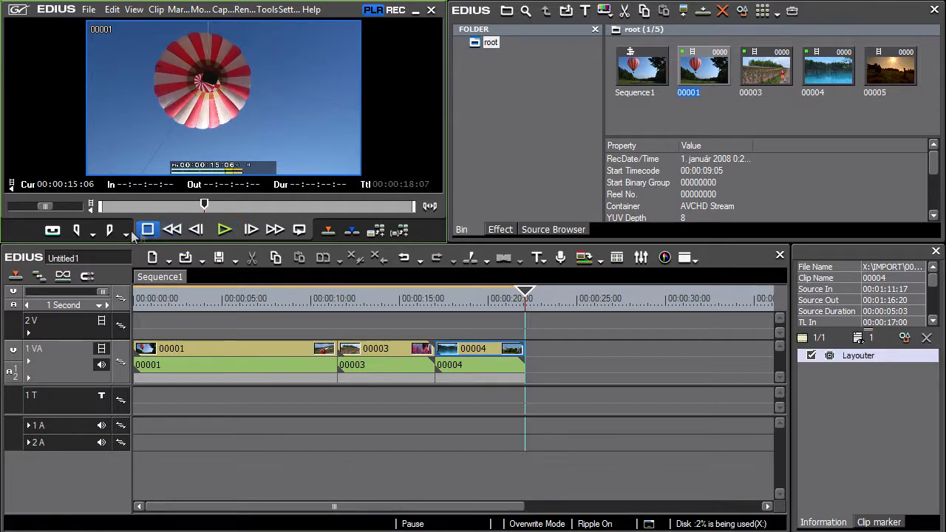
left_click(82, 231)
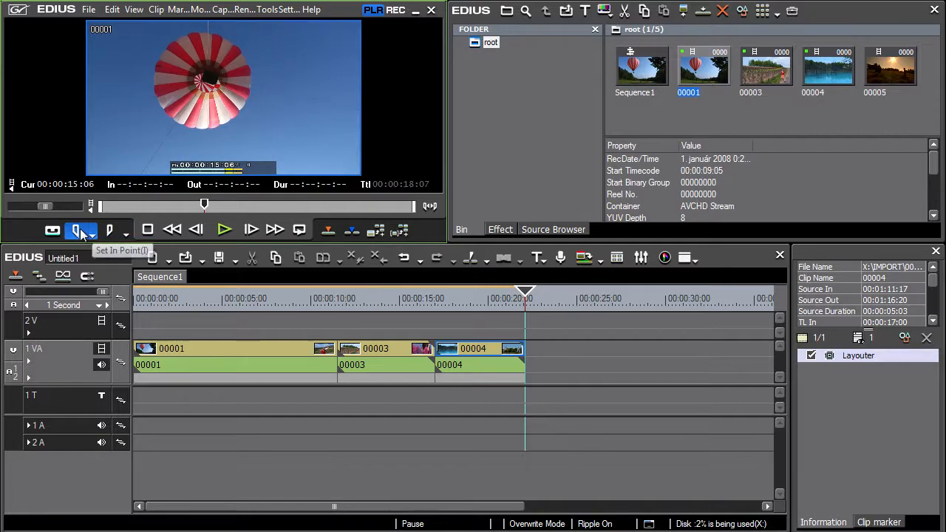
left_click_drag(222, 206, 297, 210)
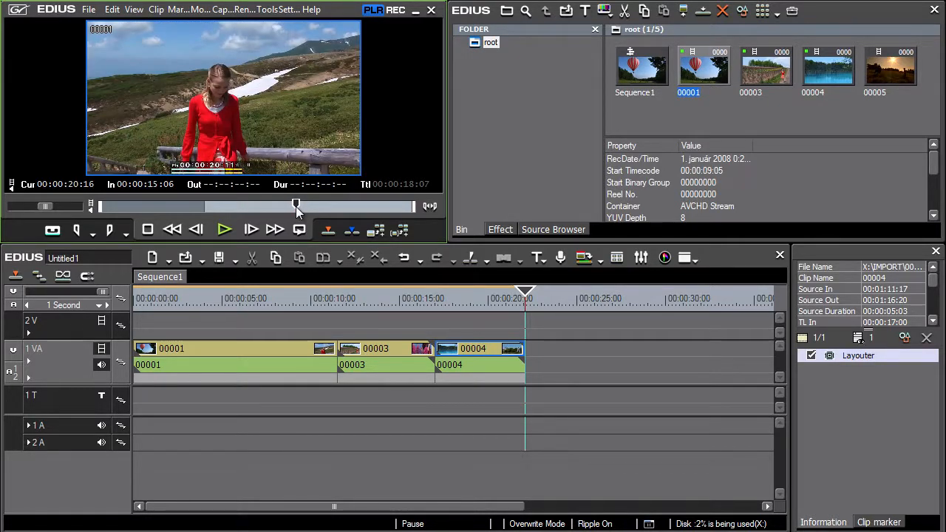
left_click(109, 231)
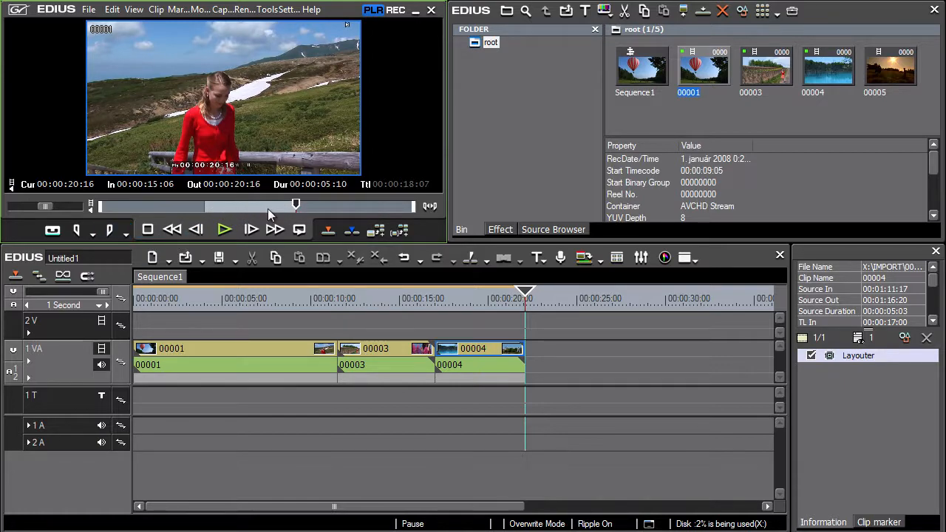
- Move the timeline cursor to 00:00:24:18, past clip 00004, and show clip 00001 in the player again
left_click(573, 294)
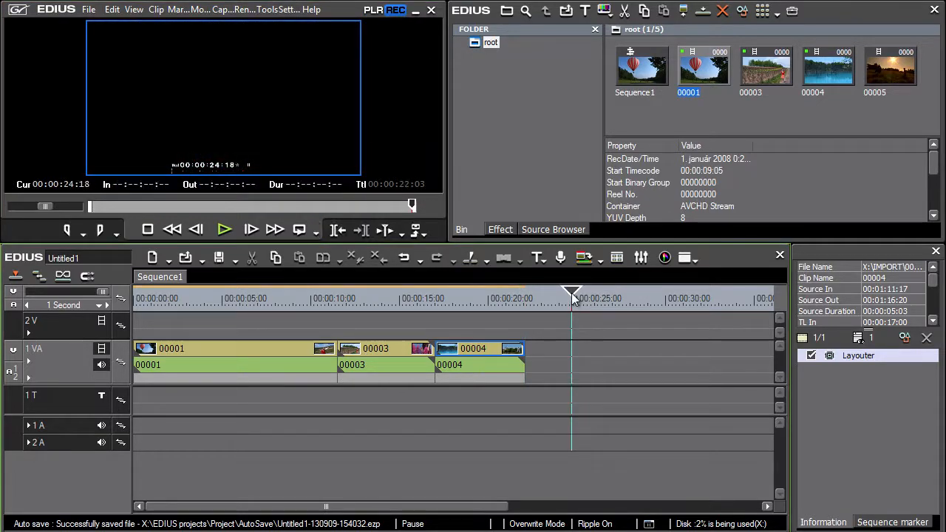
left_click_drag(475, 507, 529, 506)
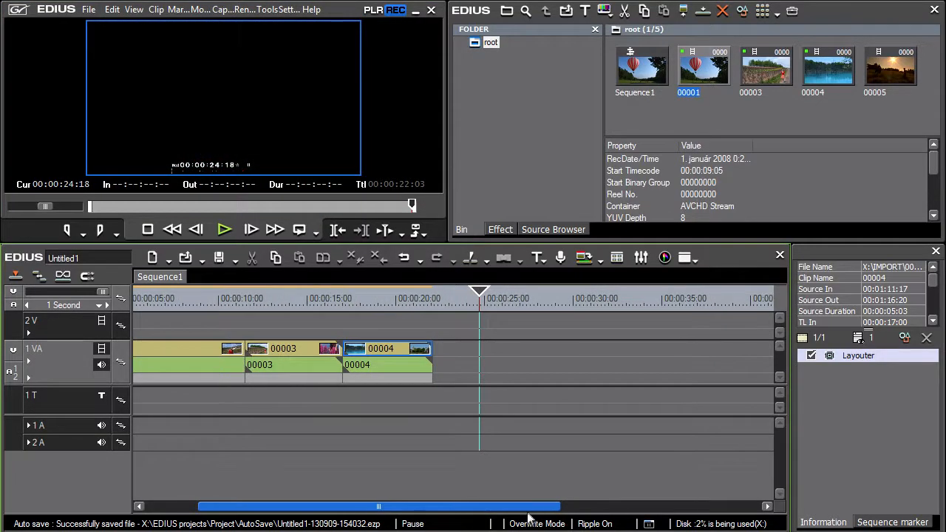
double_click(708, 74)
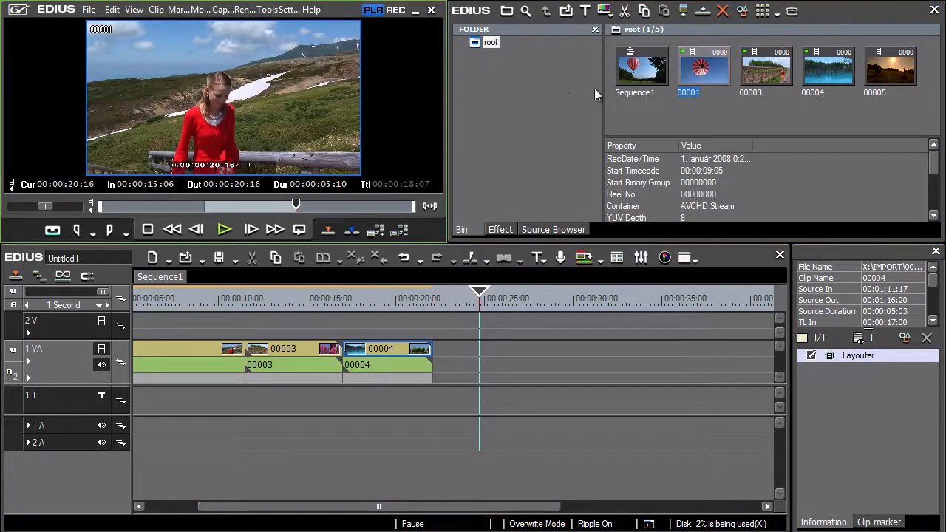
- Try overwriting the marked section of clip 00001 onto track 1 VA at the timeline cursor, and undo the placement
left_click(329, 230)
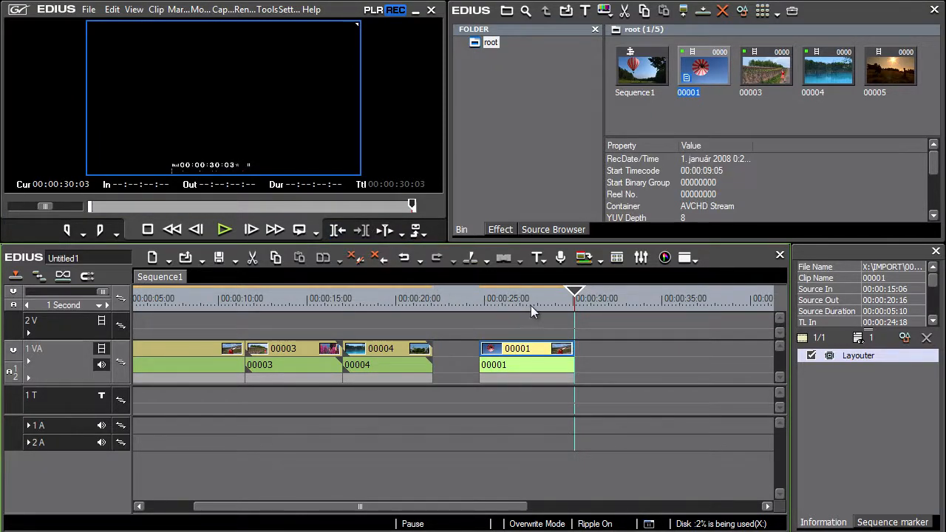
double_click(699, 68)
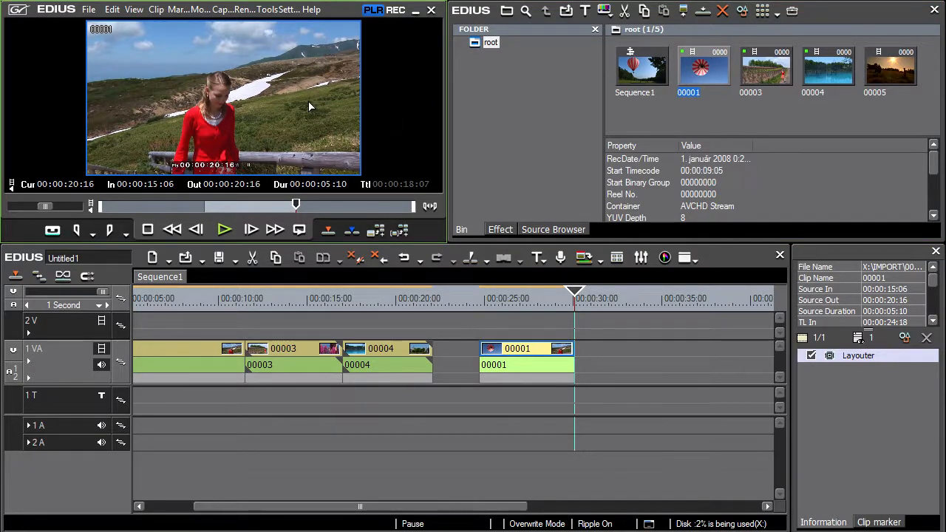
key("Delete")
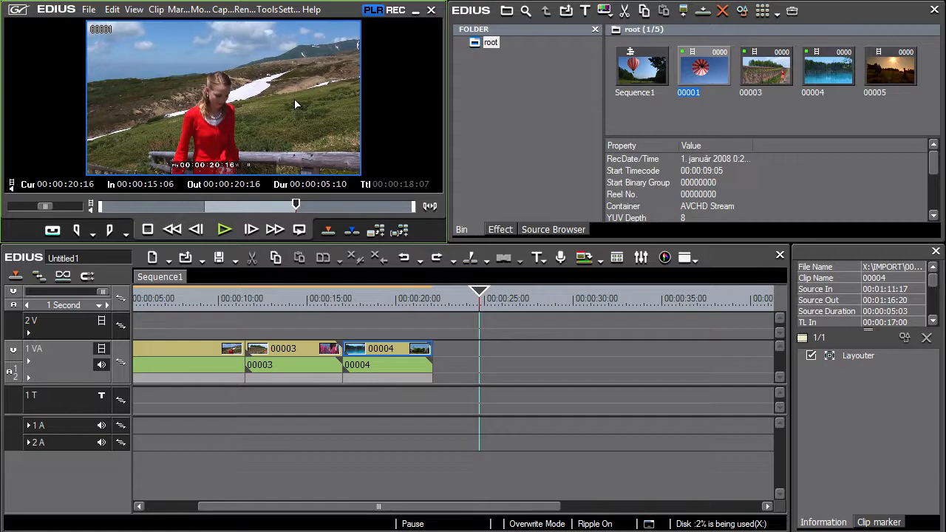
- Overwrite the marked section of clip 00001 from the player onto track 1 VA at 00:00:24:02, after clip 00004
mouse_move(295, 104)
left_mouse_down()
mouse_move(299, 125)
mouse_move(421, 269)
mouse_move(467, 356)
left_mouse_up()
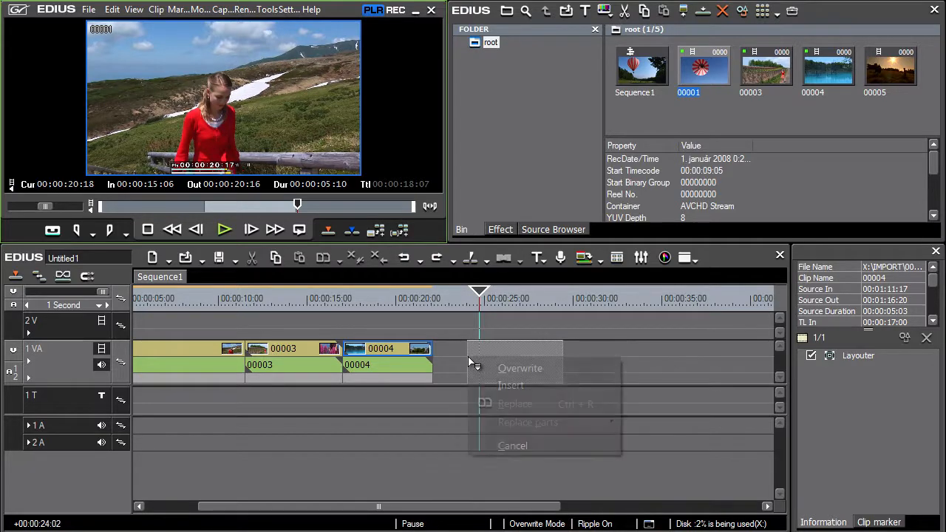
left_click(569, 373)
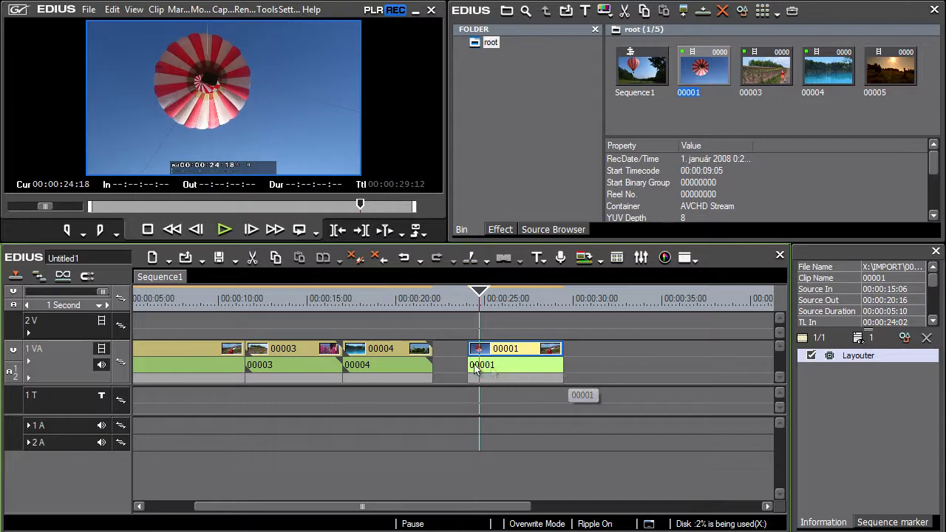
- Route the source audio to track 1 A and place clip 00001 from the bin on the timeline at 00:00:31:21 and at 00:00:39:10
left_click(12, 426)
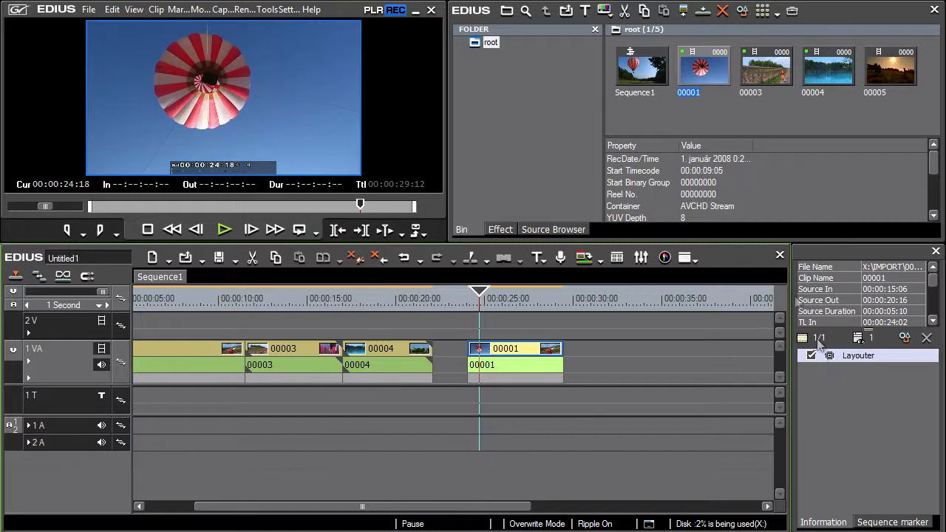
left_click(605, 310)
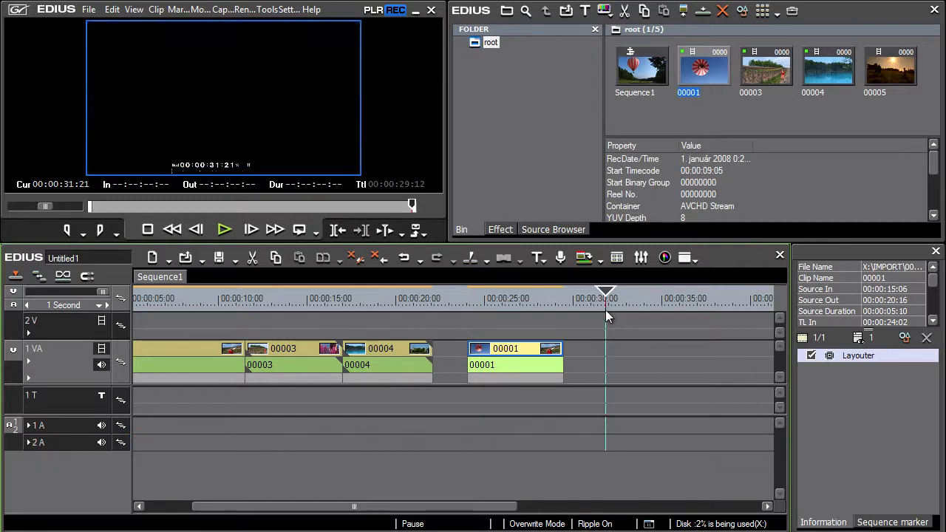
right_click(695, 78)
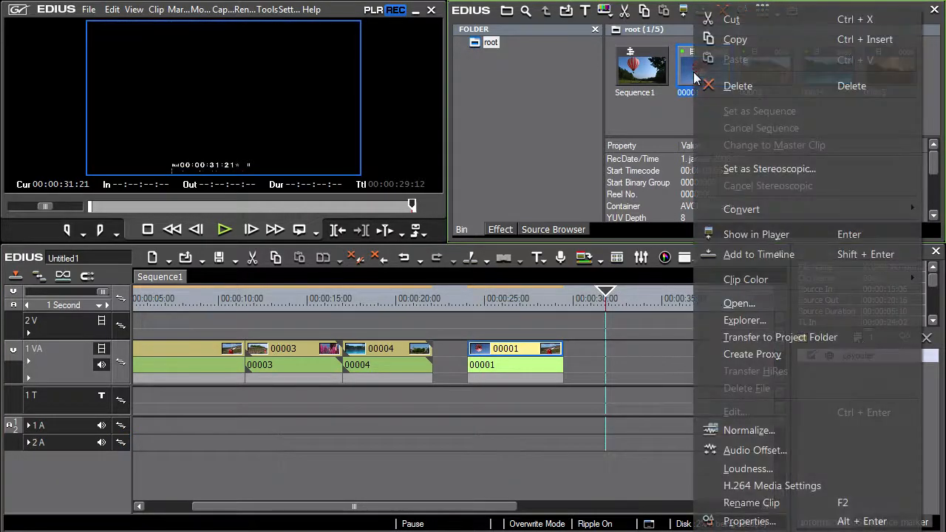
left_click(805, 257)
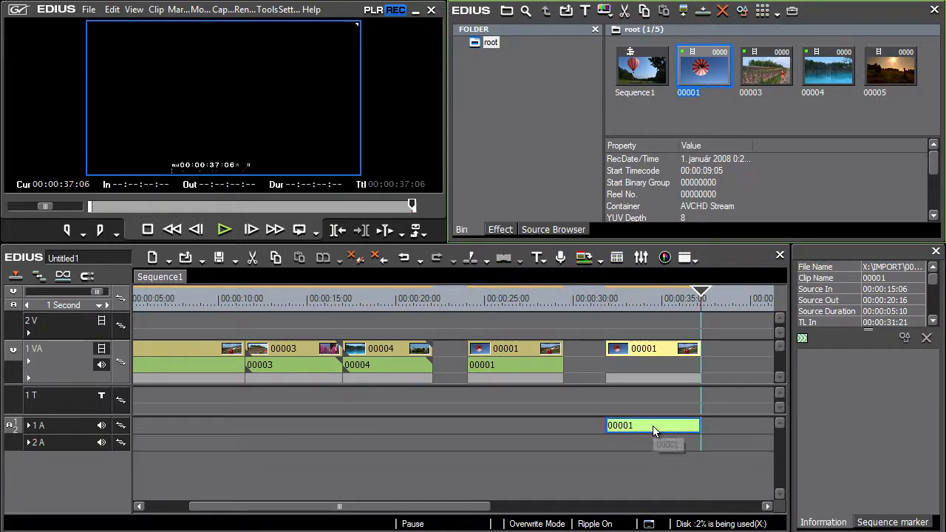
left_click_drag(473, 507, 580, 510)
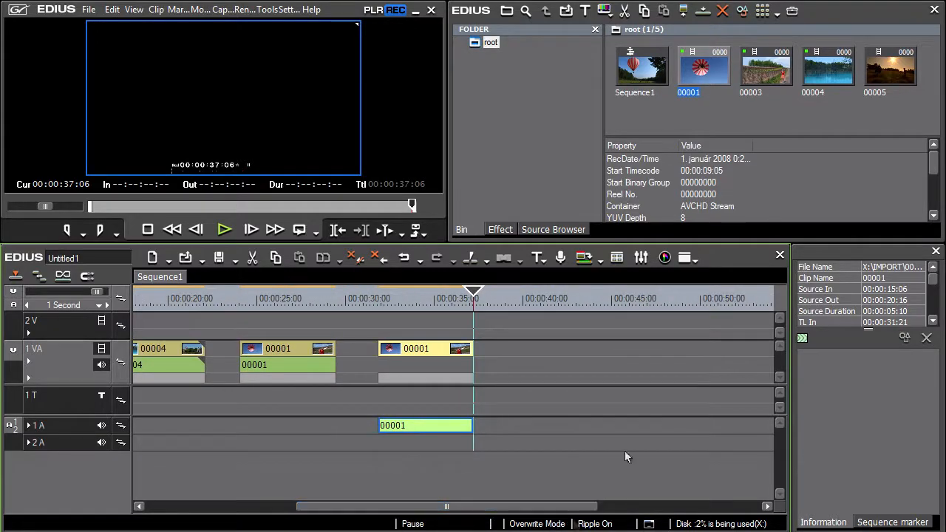
left_click_drag(659, 91, 512, 348)
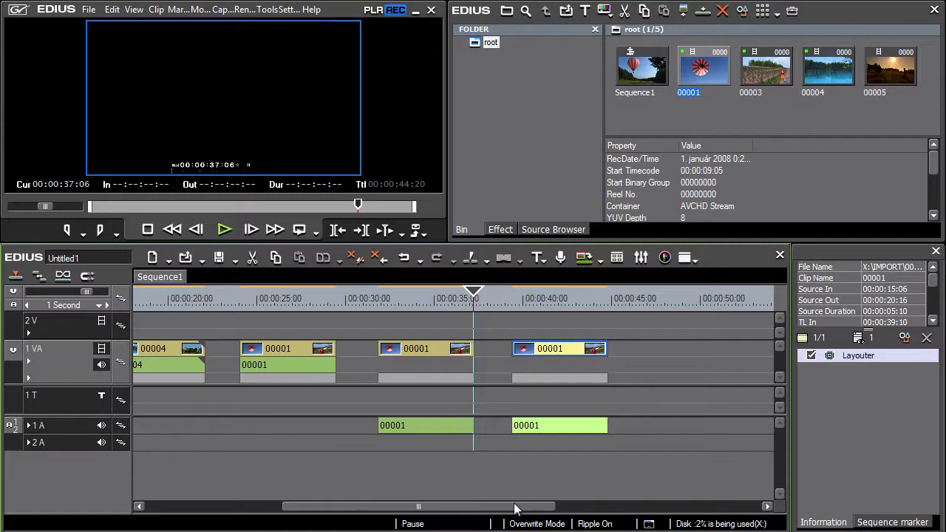
- Try placing only clip 00001's audio on track 1 A at 00:00:46:19, expand the track's waveform, and undo the placement
left_click_drag(703, 68, 660, 427)
left_click(662, 371)
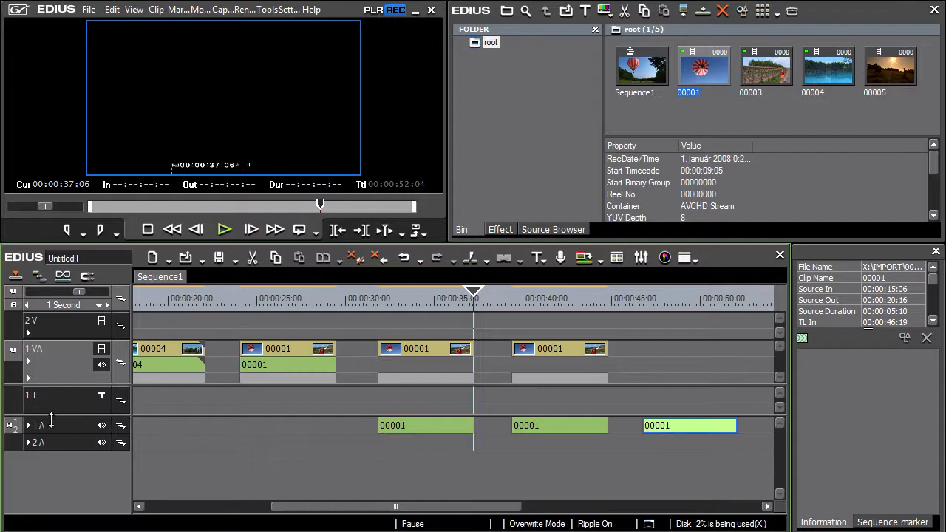
left_click(29, 426)
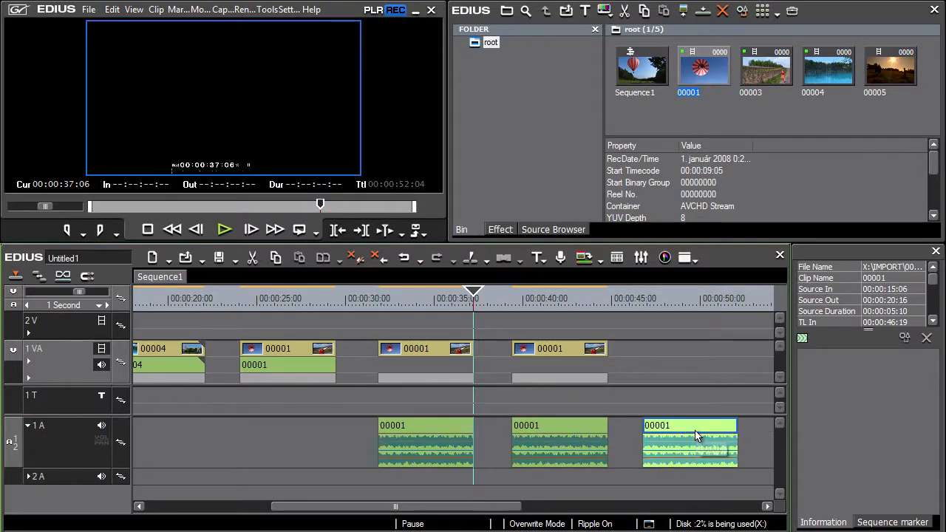
key("ctrl+z")
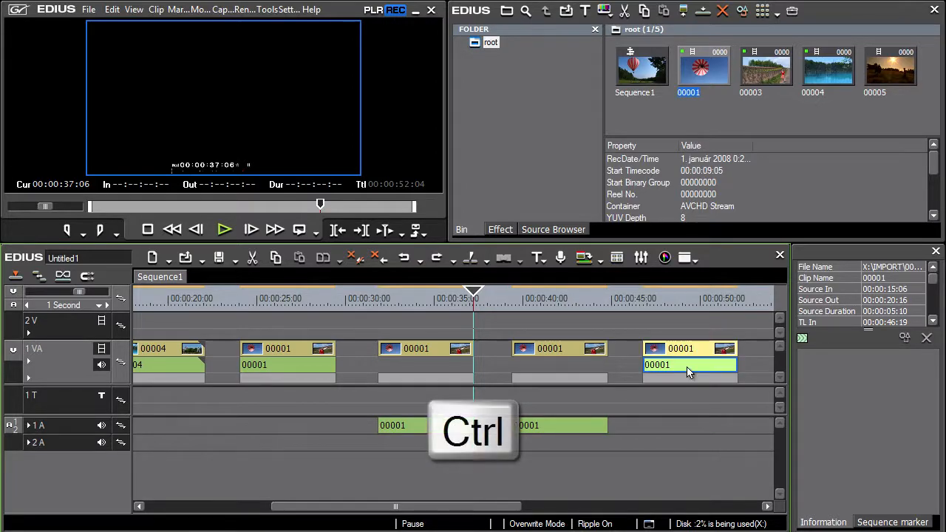
- Copy the audio of the last clip 00001 on track 1 VA down to track 1 A at the same time position
left_click_drag(687, 369, 690, 427)
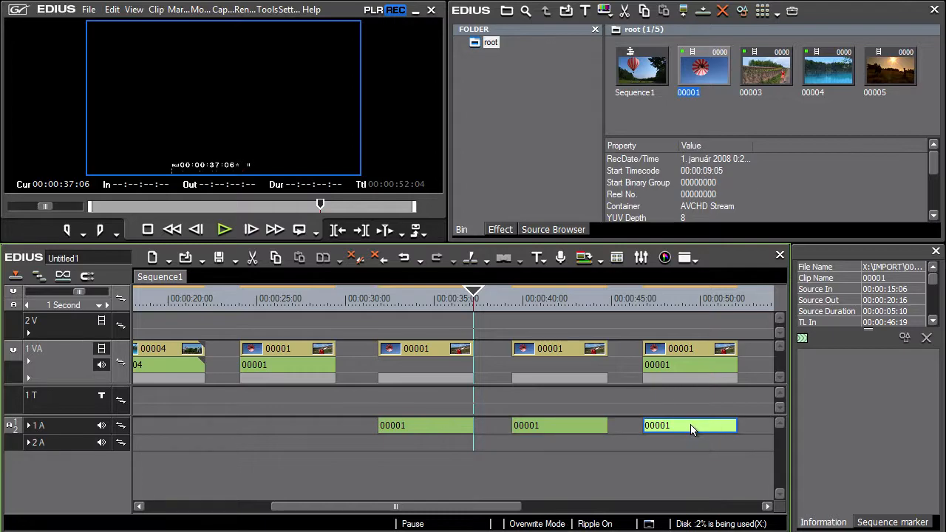
mouse_move(692, 429)
left_mouse_down()
mouse_move(719, 432)
mouse_move(662, 429)
mouse_move(686, 431)
left_mouse_up()
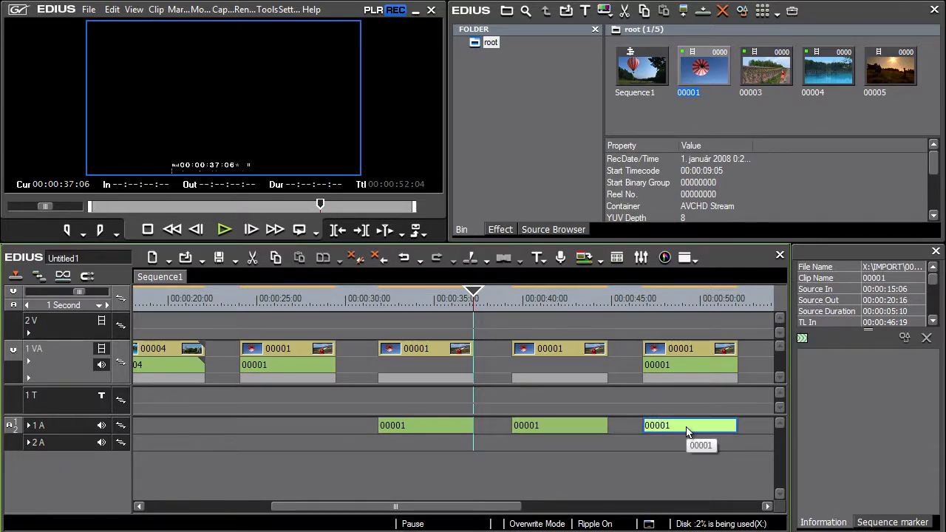